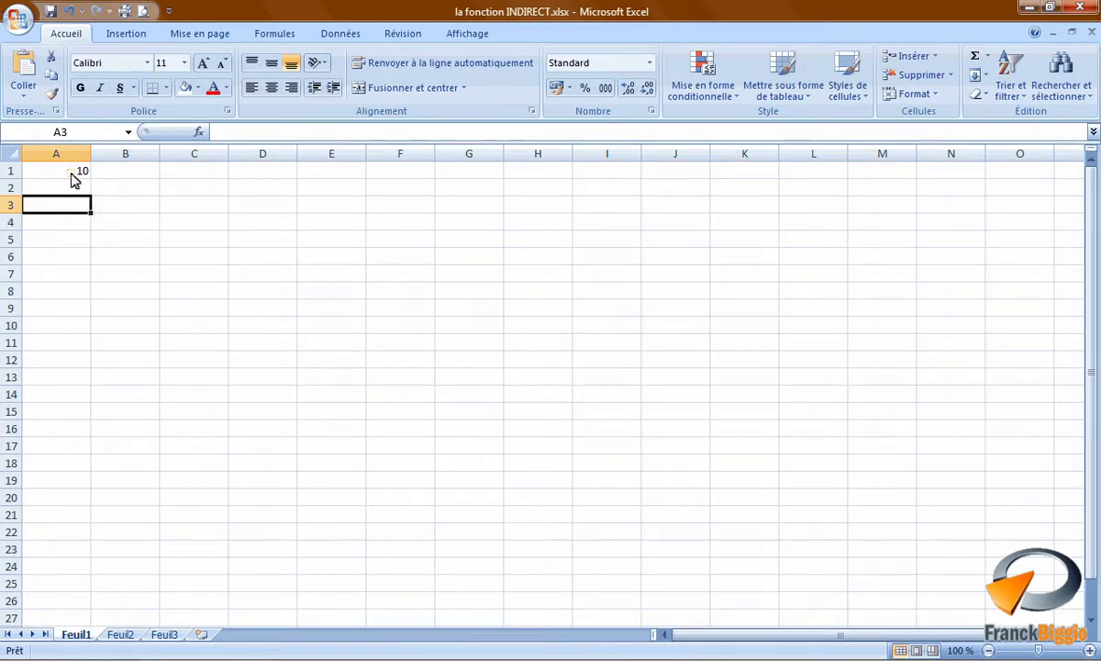
- Name cell A1, which holds 10, 'exemple' using the Name Box
left_click(73, 174)
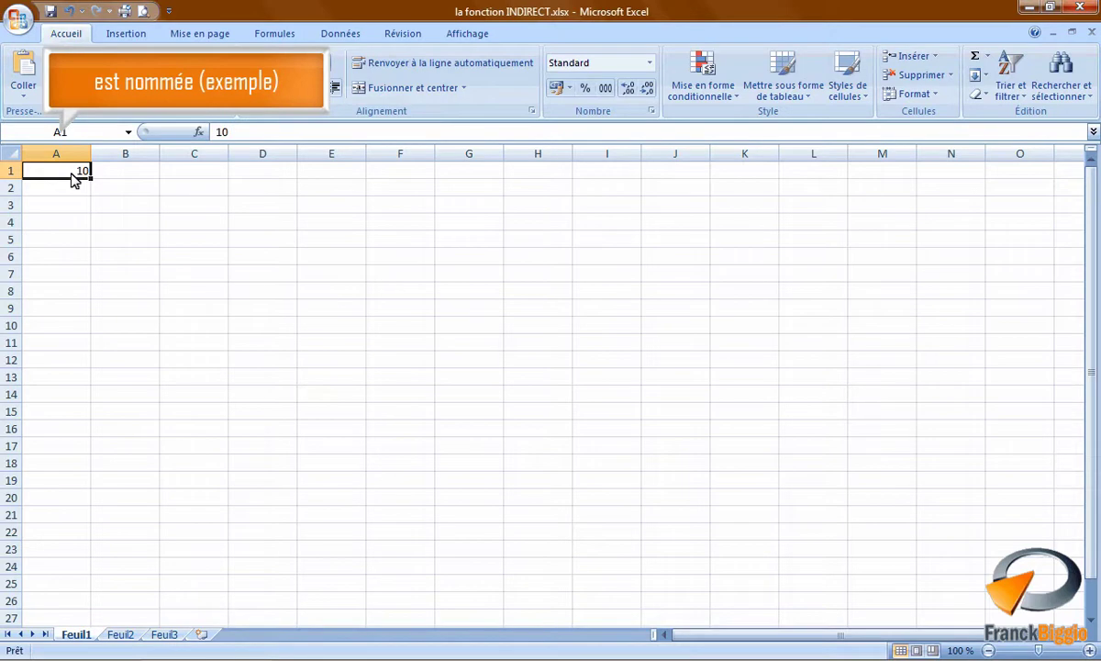
left_click(36, 131)
type("exemple")
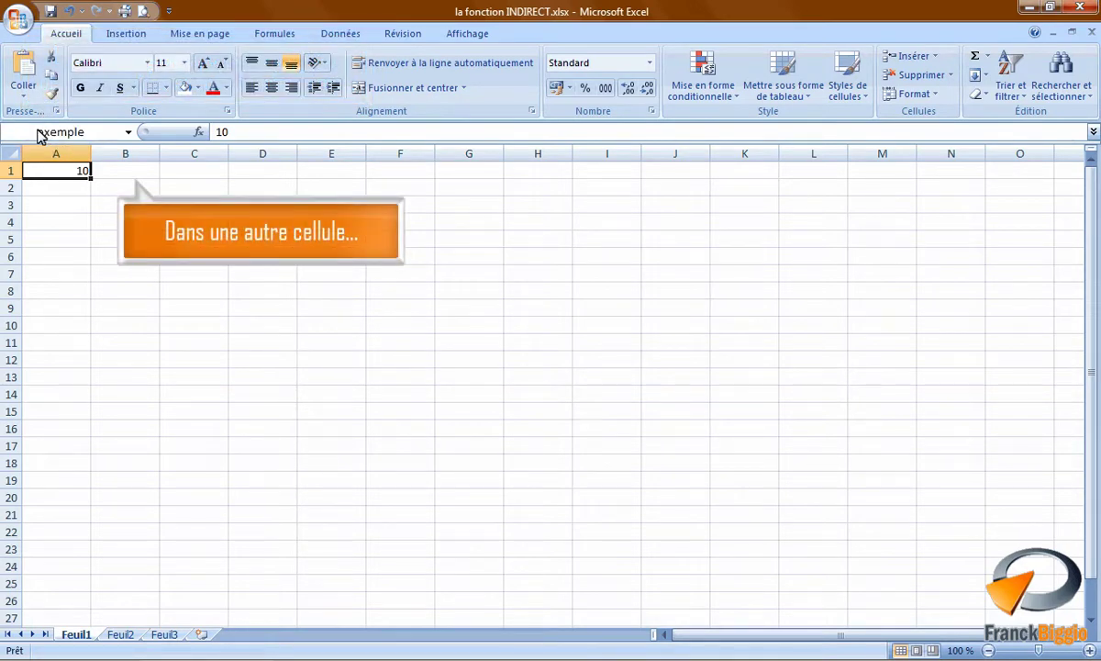
- Enter the text 'exemple' in cell B1
left_click(128, 172)
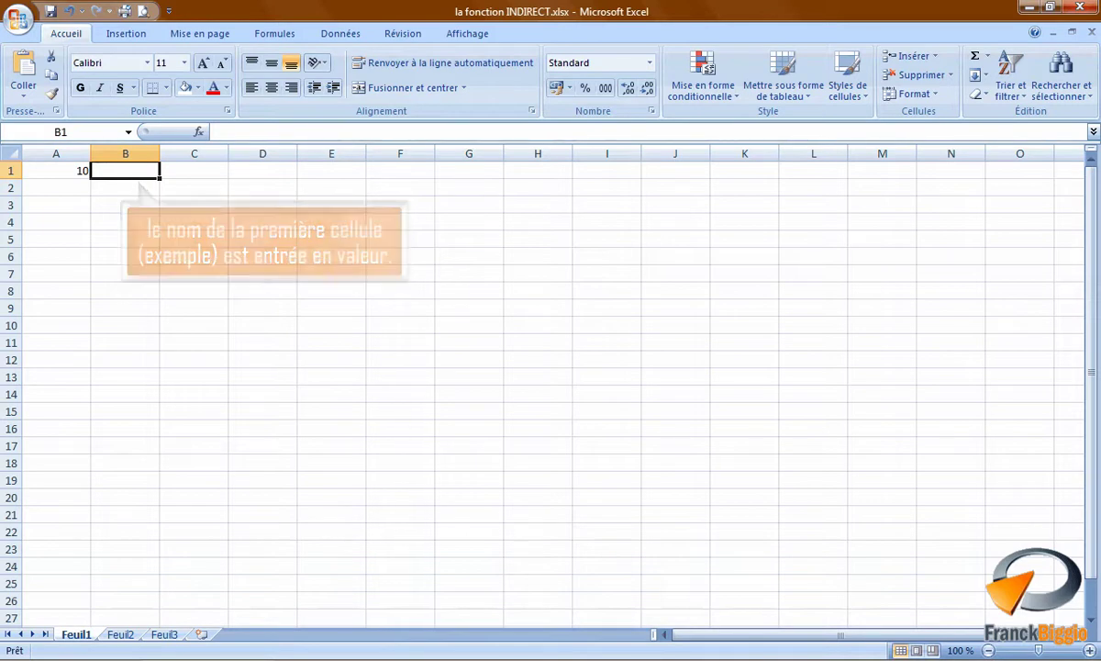
type("exemple")
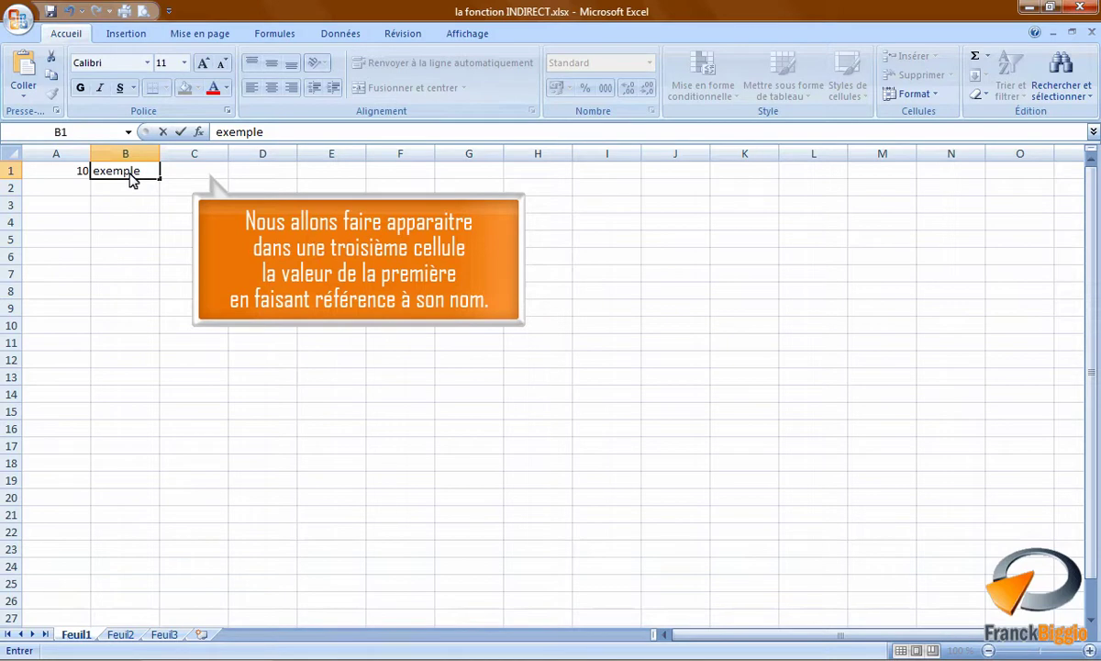
- From cell C1, bring up the function browser via AutoSum's Autres fonctions…
left_click(200, 177)
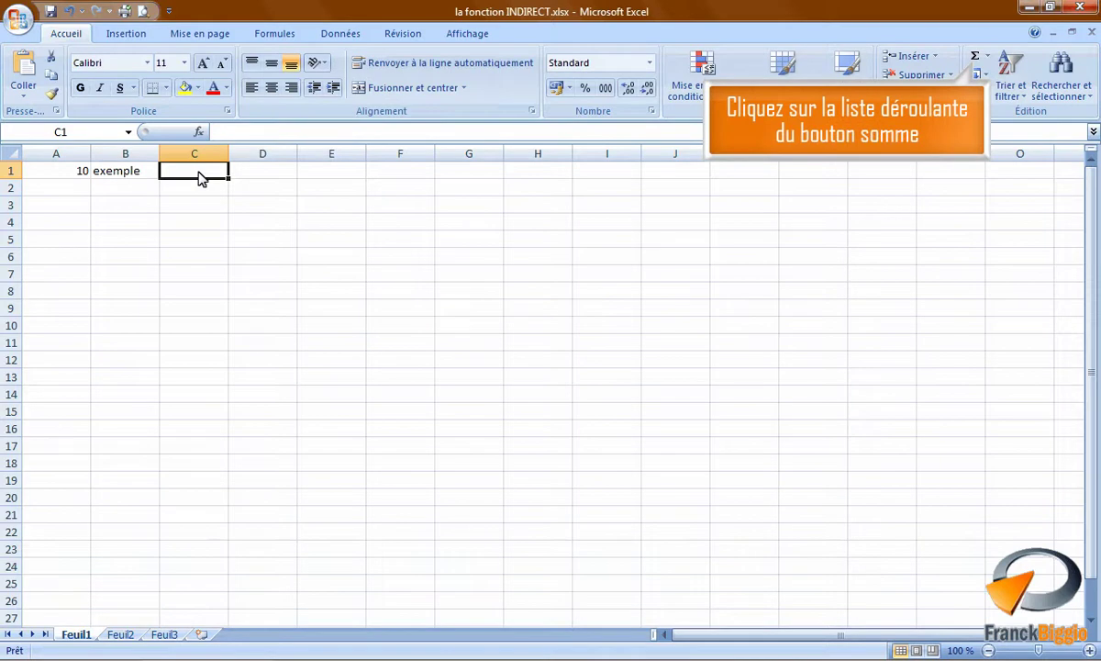
left_click(988, 56)
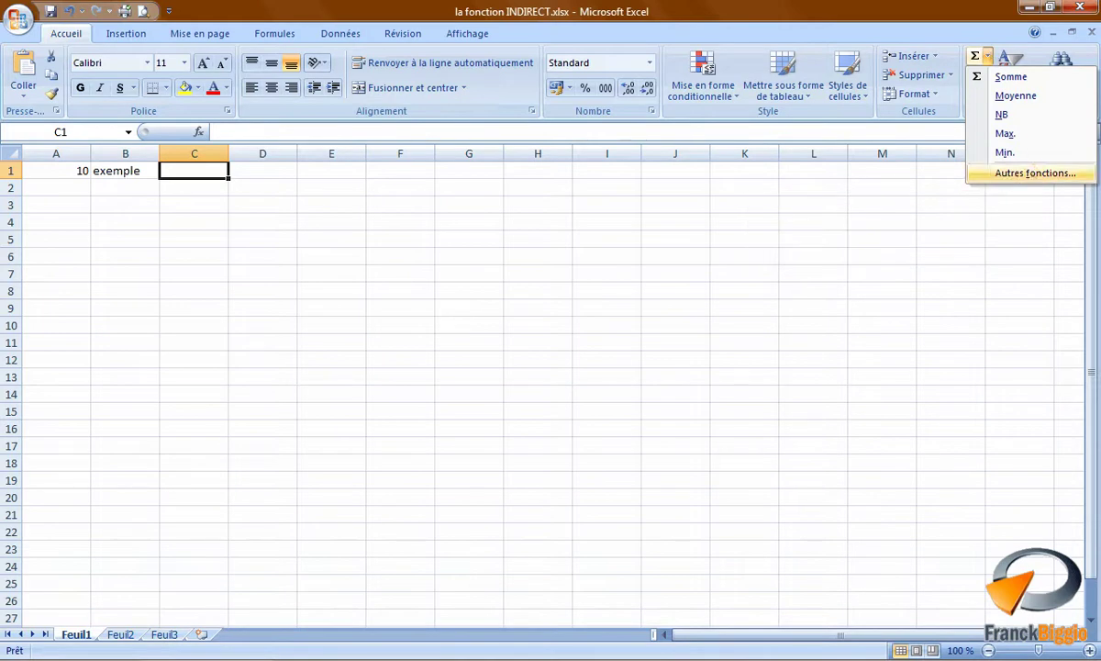
left_click(1036, 173)
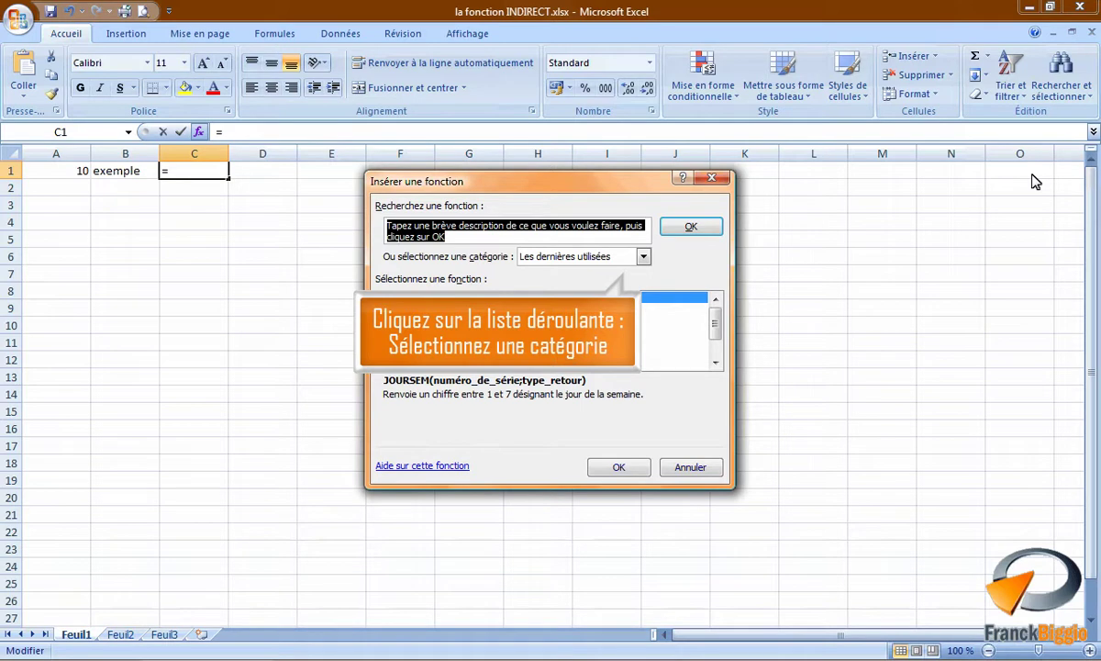
- Insert INDIRECT from the Recherche & Matrices category into C1
left_click(644, 258)
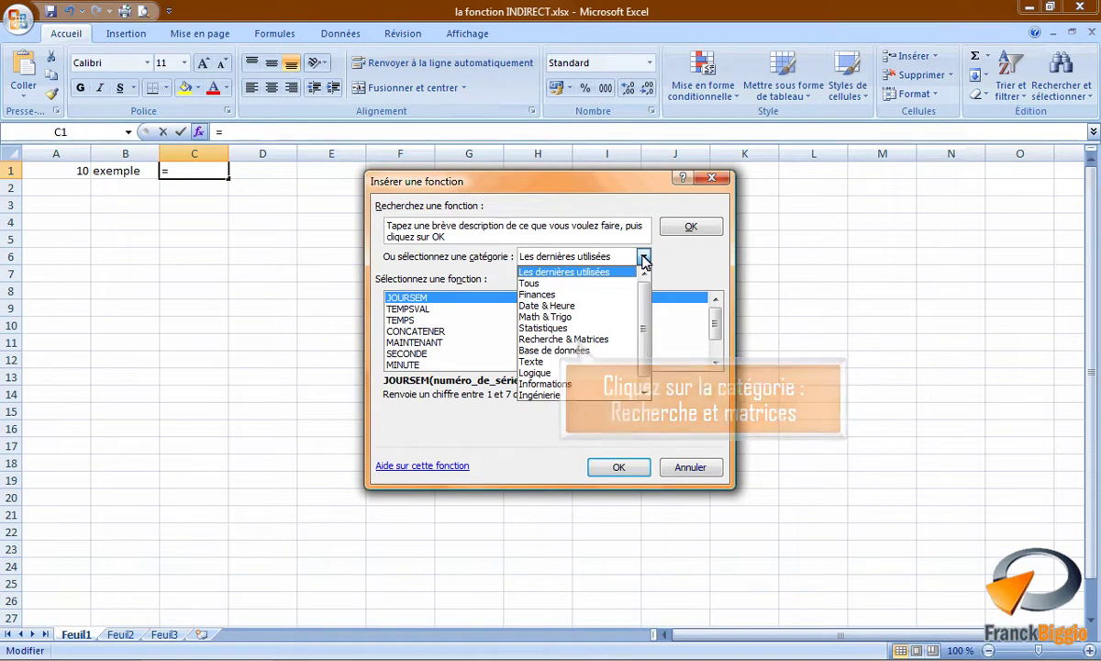
left_click(563, 339)
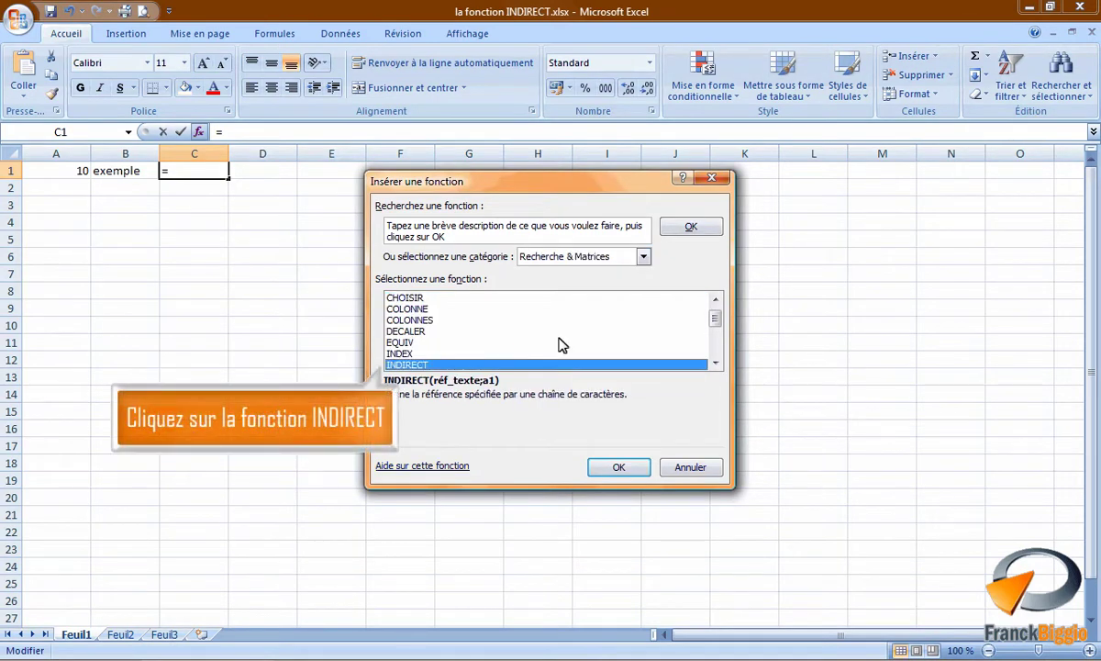
left_click(418, 368)
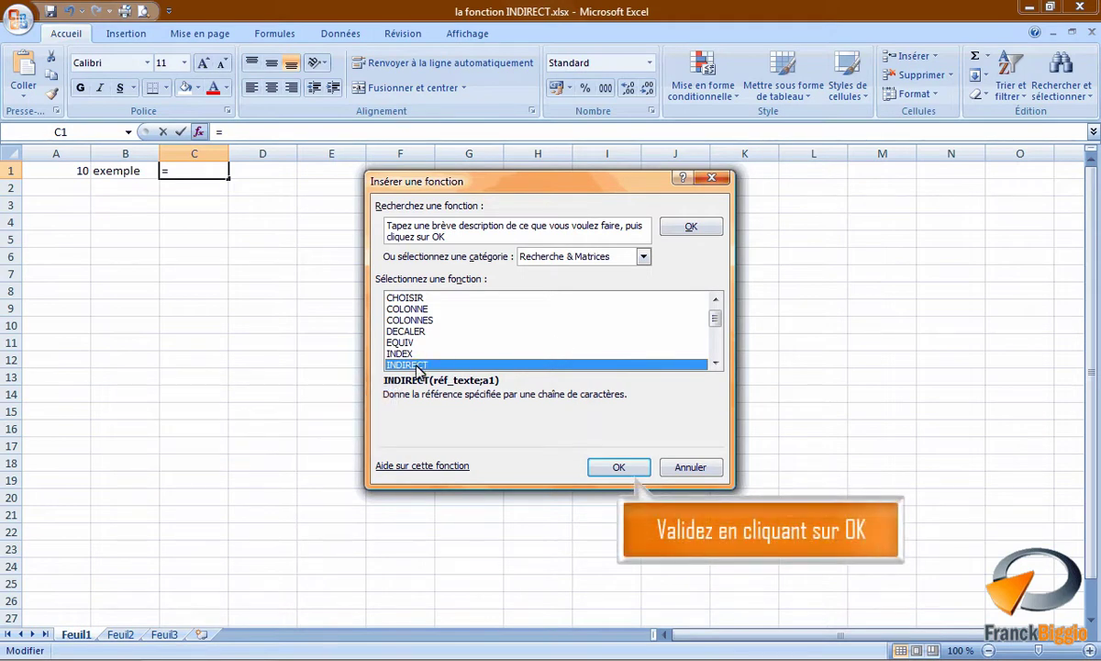
left_click(618, 467)
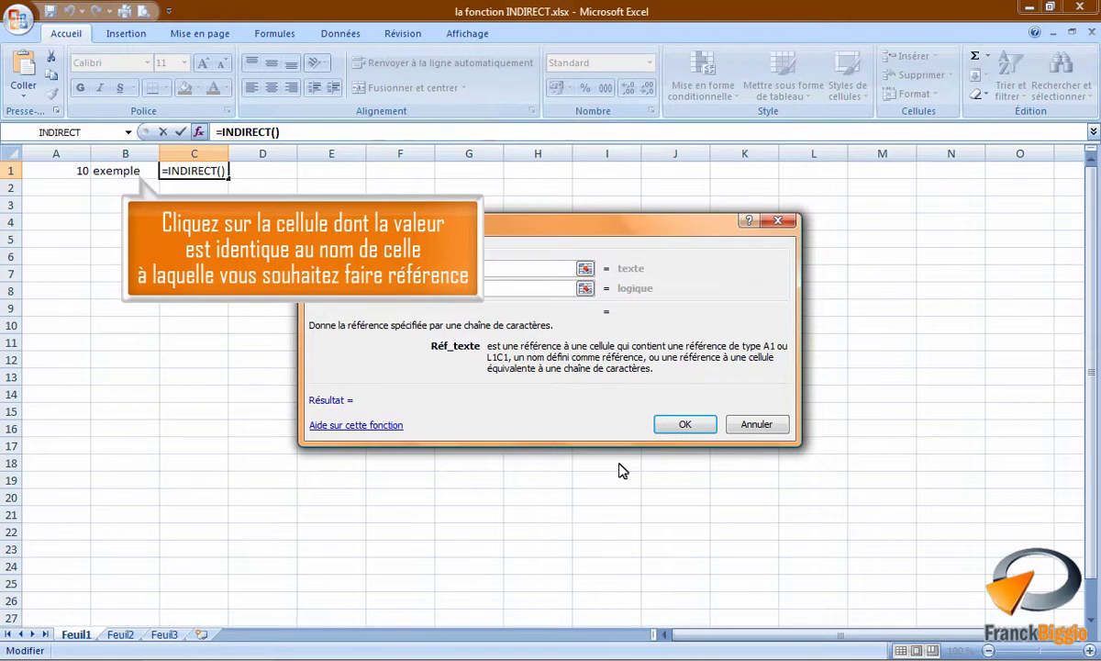
- Set Réf_texte to B1, making C1 =INDIRECT(B1)
left_click(128, 179)
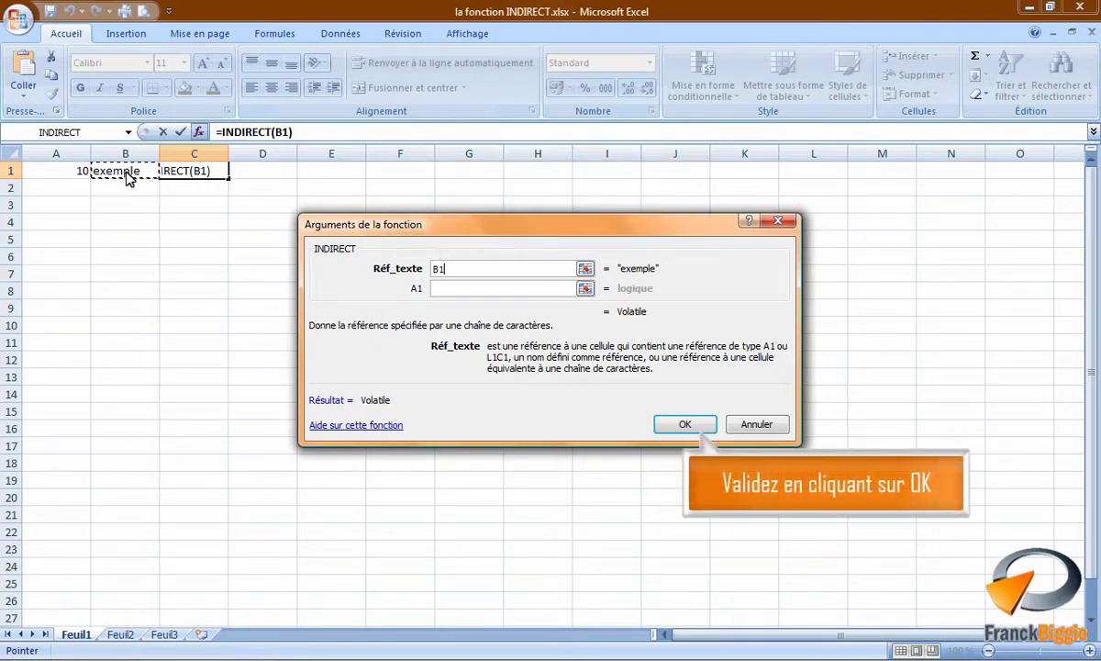
left_click(687, 428)
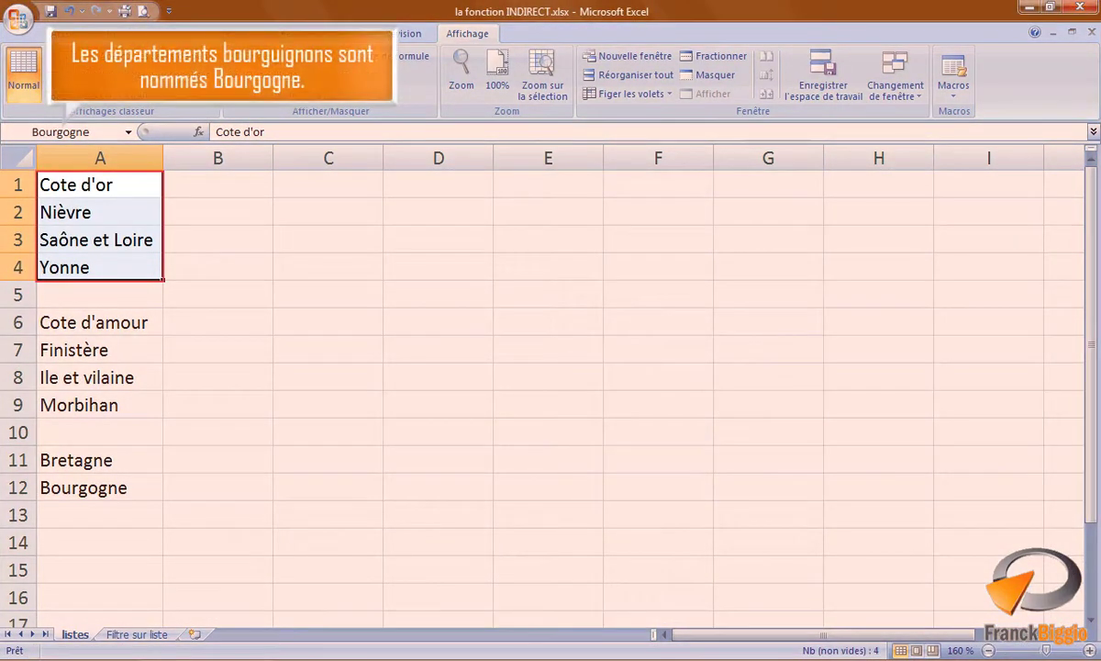
- Select A6:A9 and A11:A12 to check the Bretagne departments and region name ranges
left_click_drag(92, 322, 92, 405)
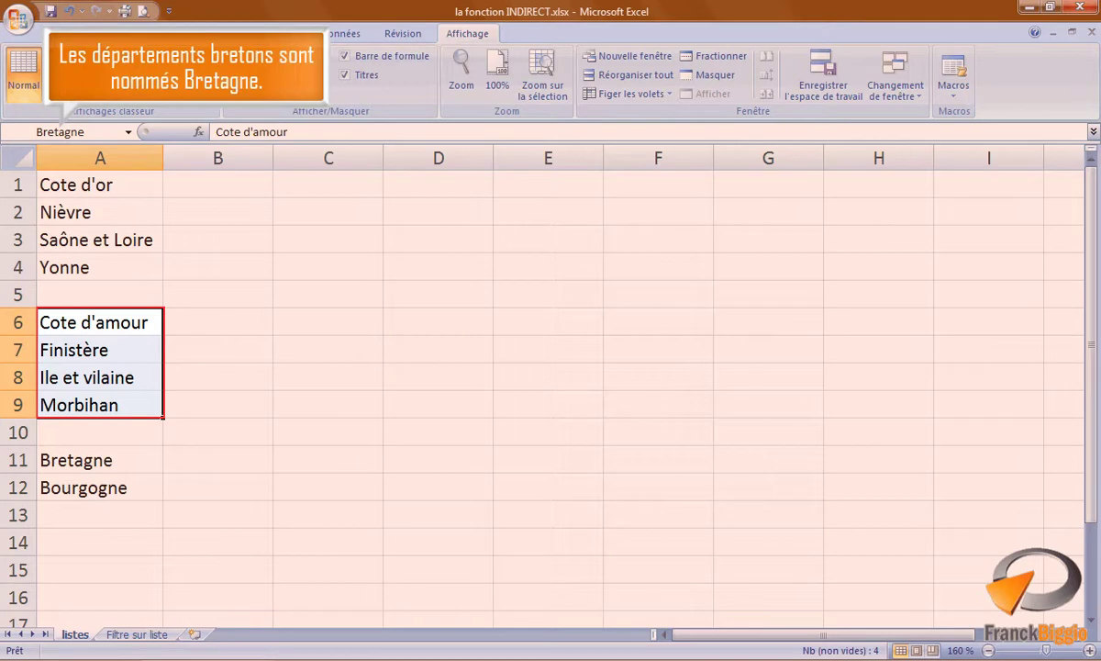
left_click_drag(91, 459, 92, 487)
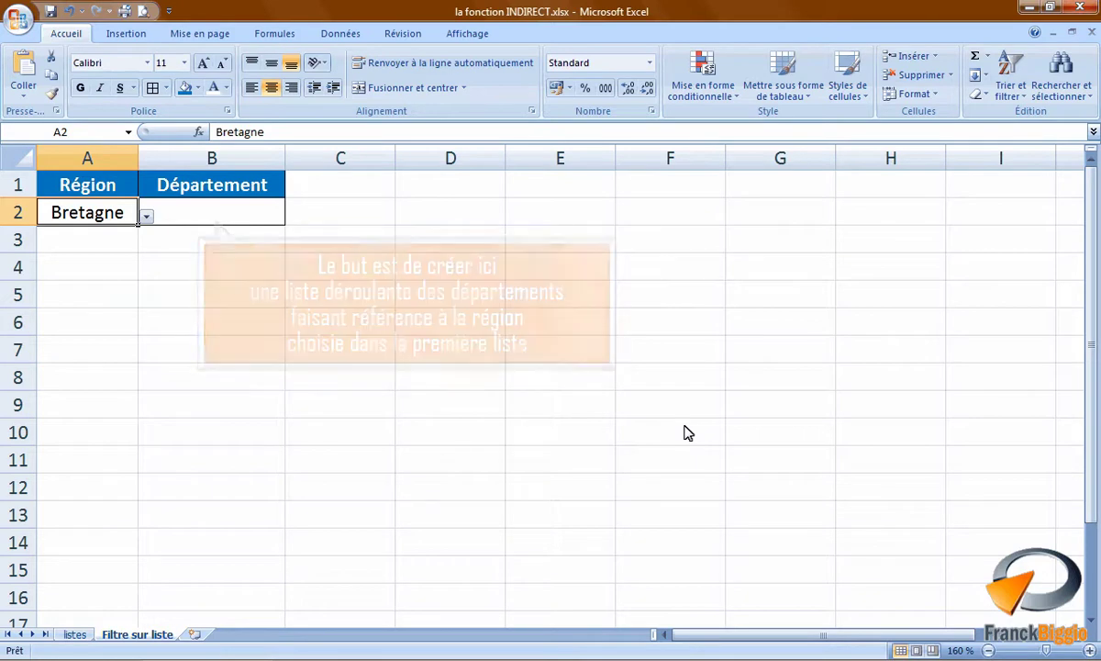
- Bring up the Validation des données dialog for cell B2 from the Données tab
left_click(207, 223)
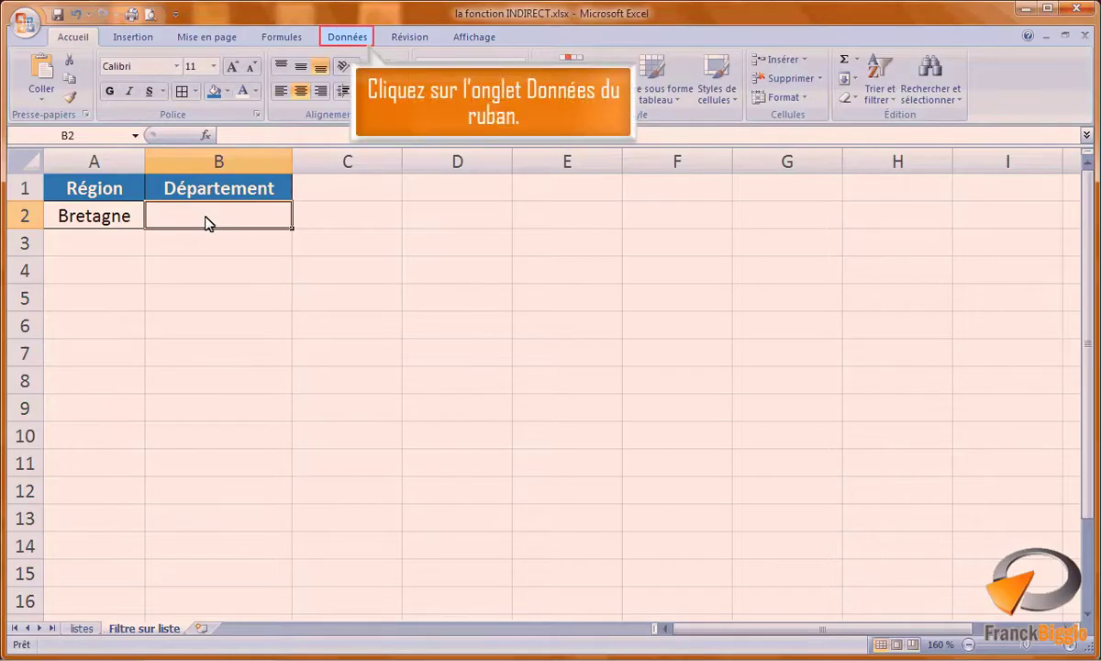
left_click(348, 38)
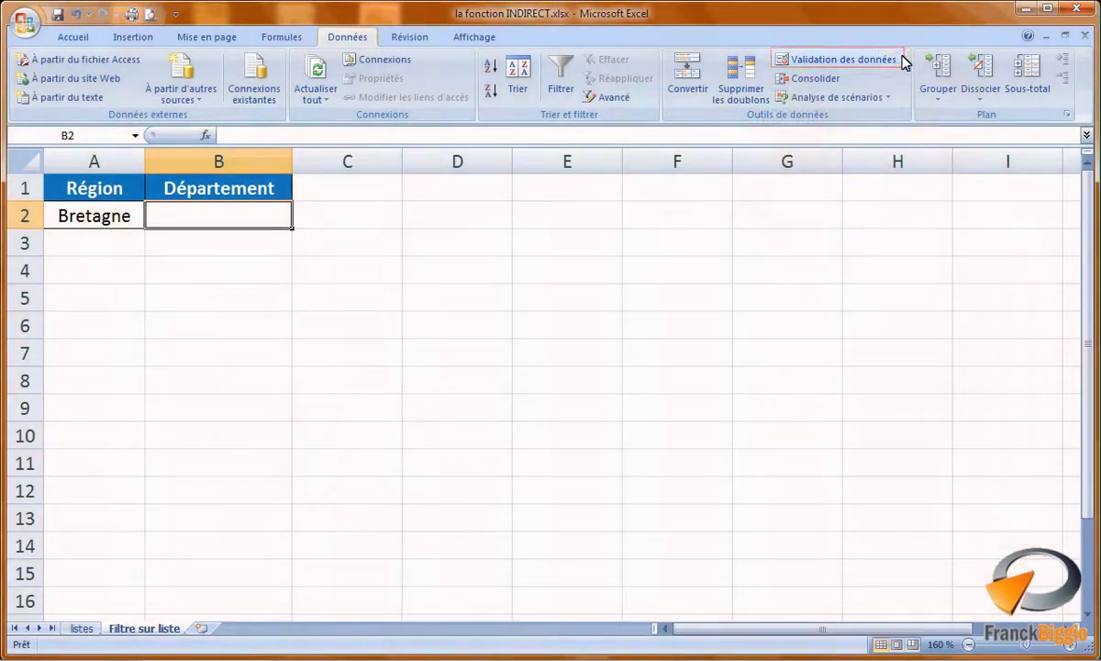
left_click(903, 59)
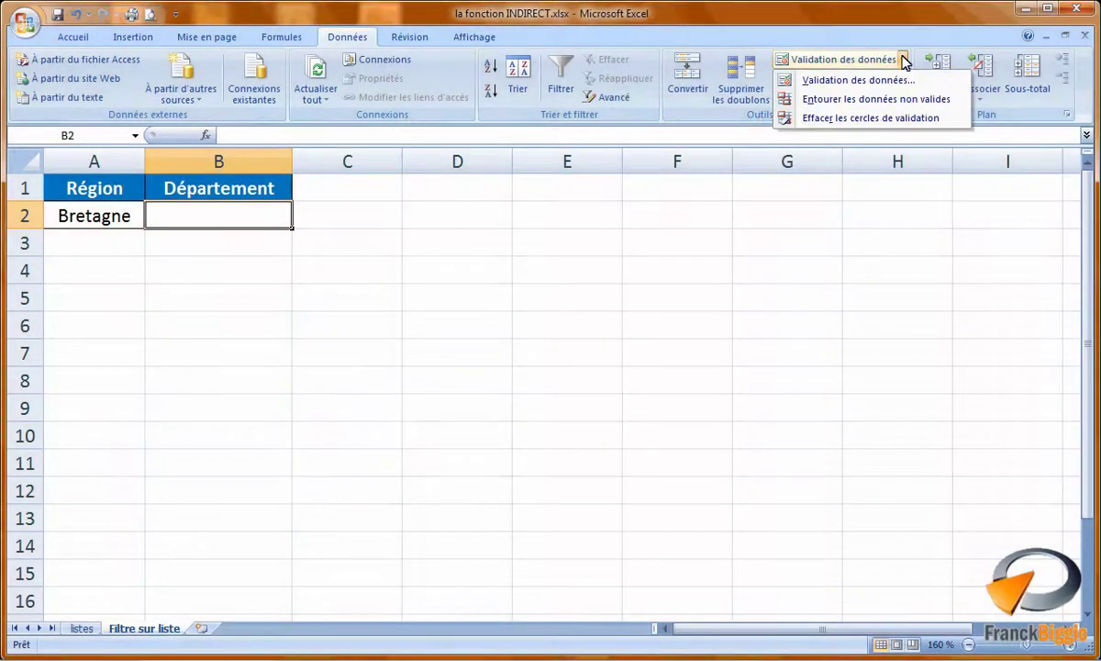
left_click(846, 81)
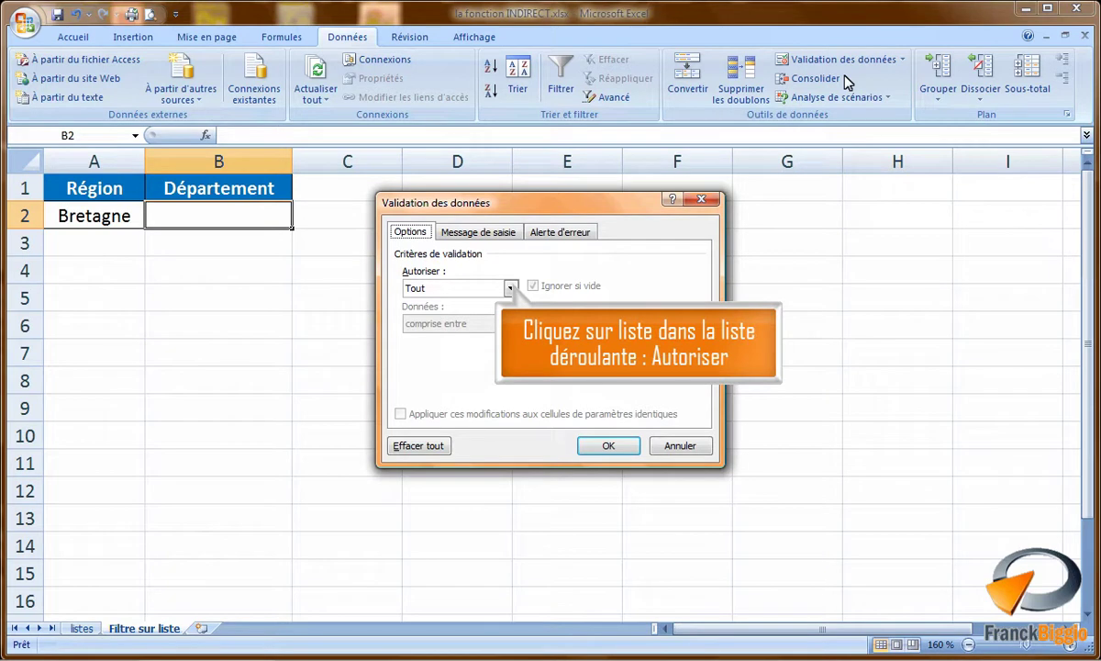
- Allow only a Liste in B2, sourced from =INDIRECT($A$2)
left_click(511, 288)
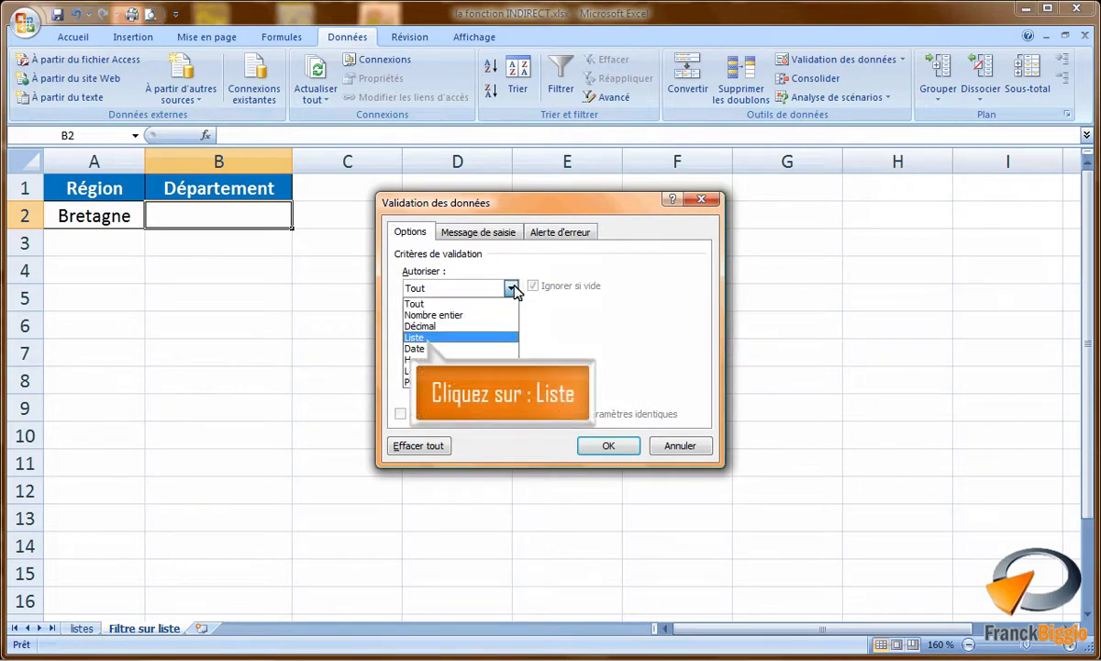
left_click(414, 338)
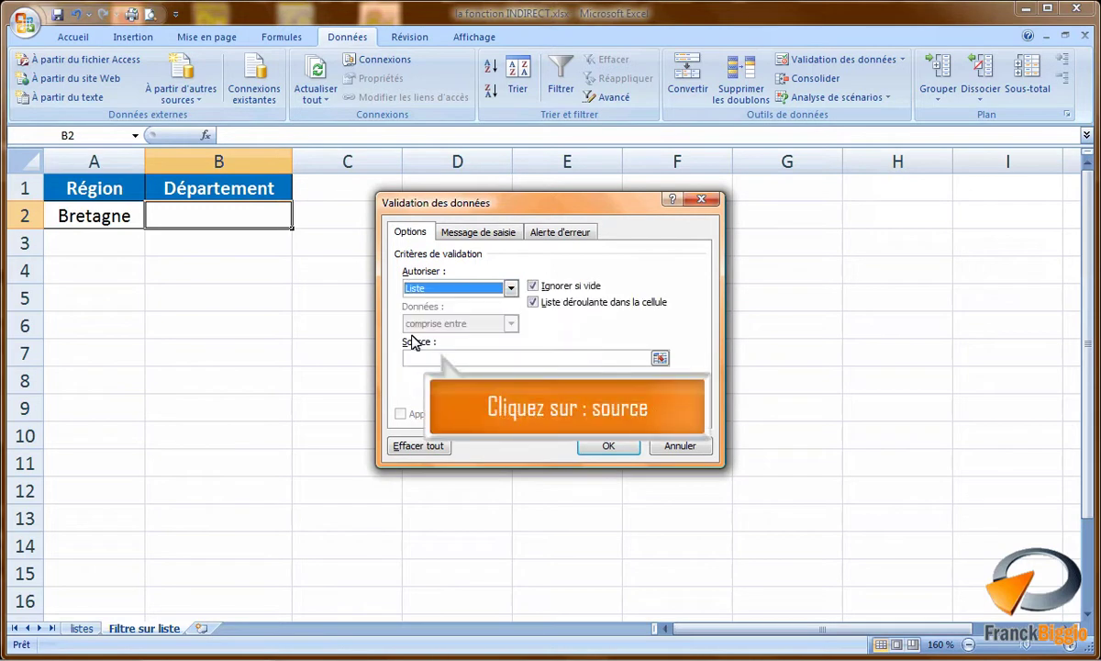
left_click(413, 358)
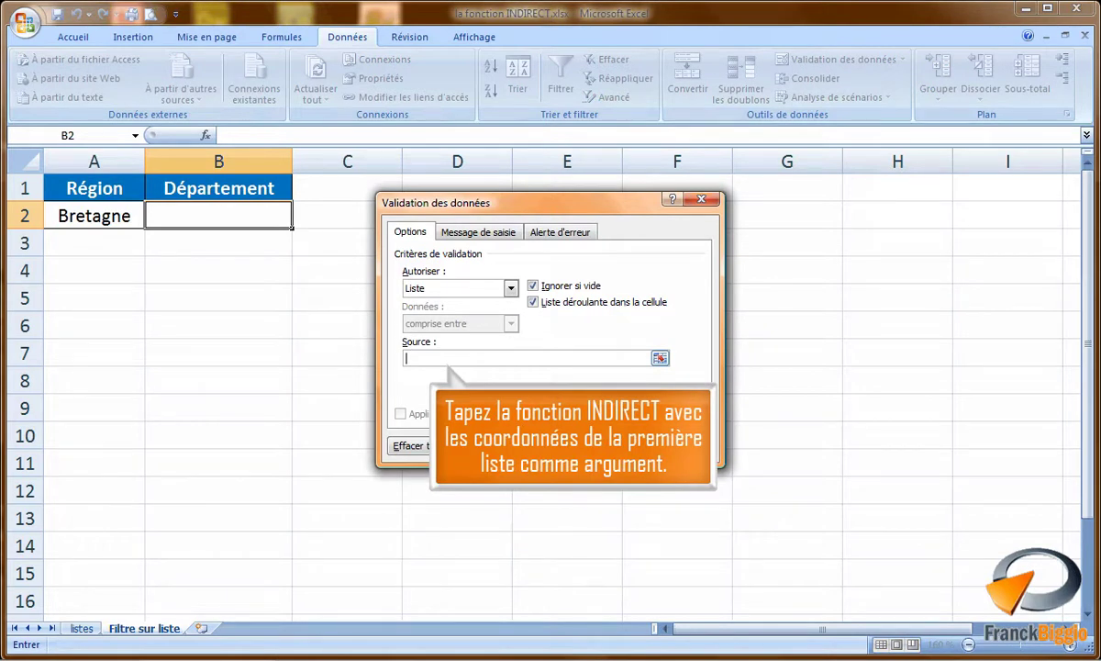
type("=INDIRECT($A$2)")
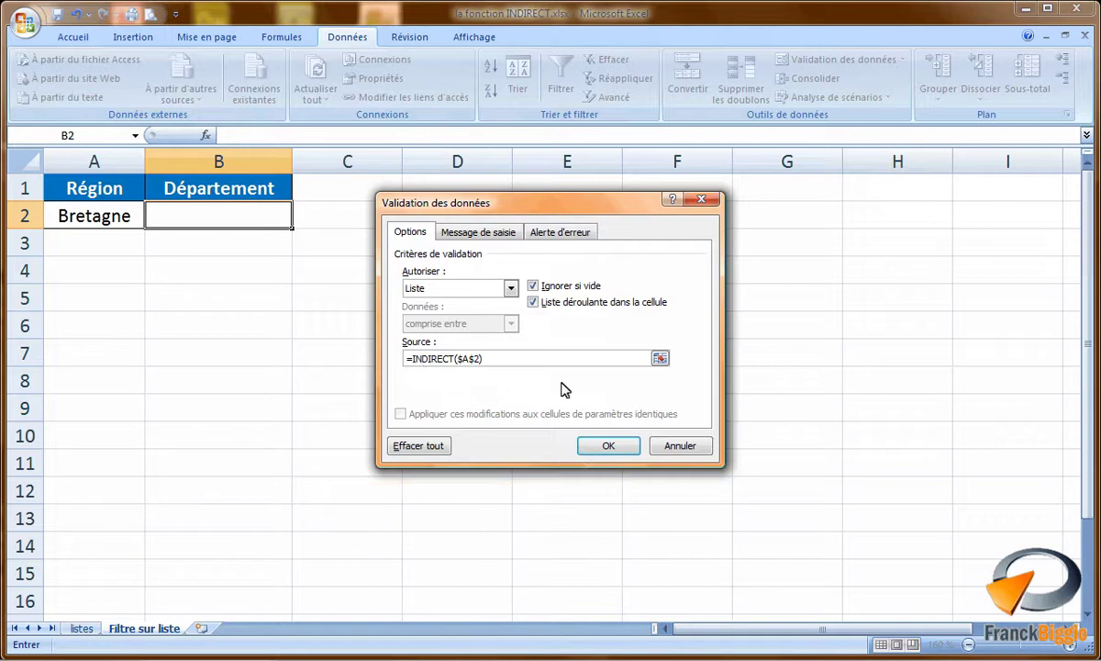
left_click(608, 446)
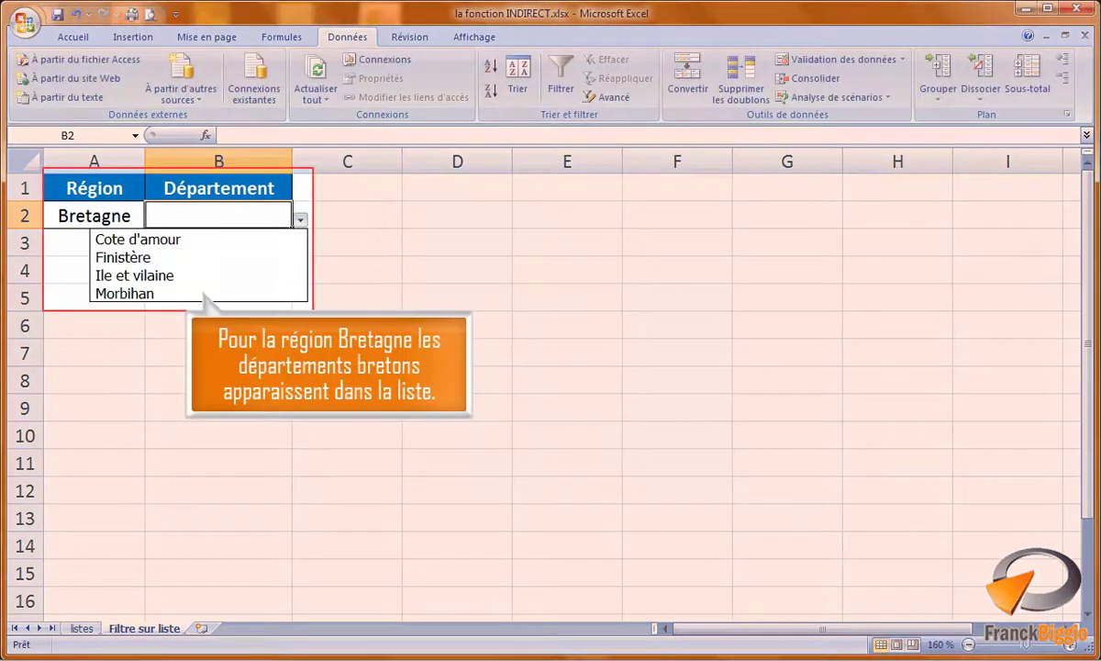